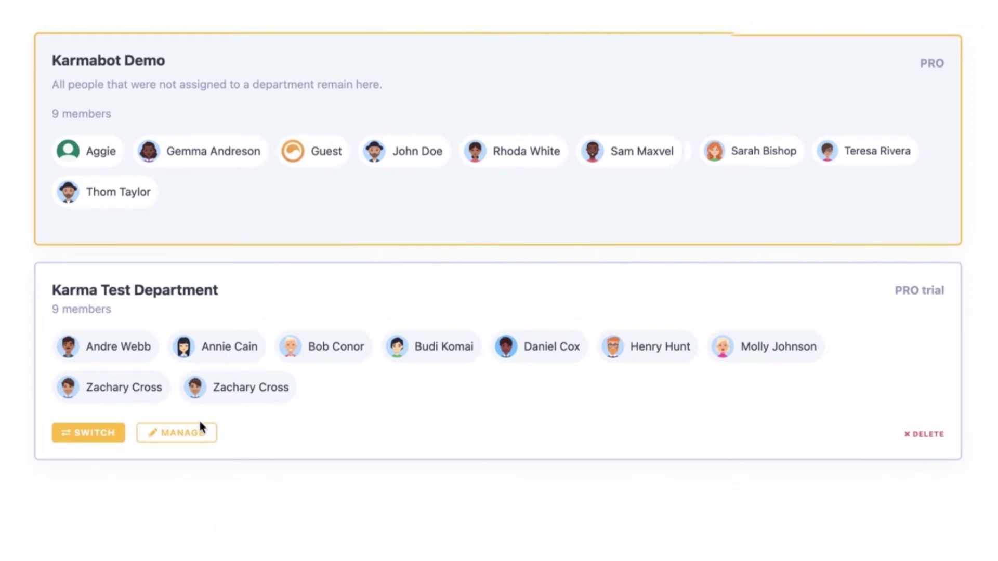
scroll(352, 327, "up", 1)
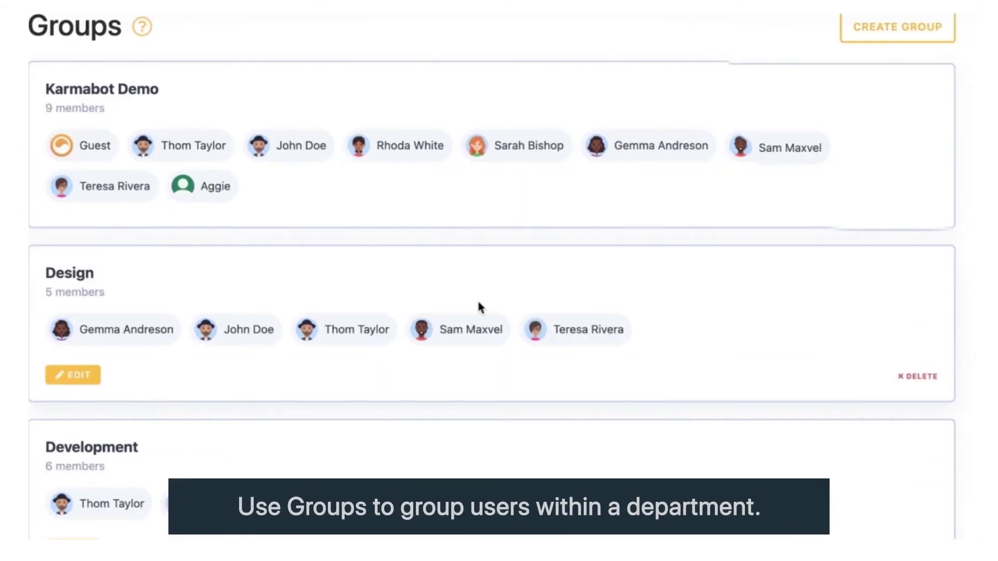
scroll(479, 306, "down", 5)
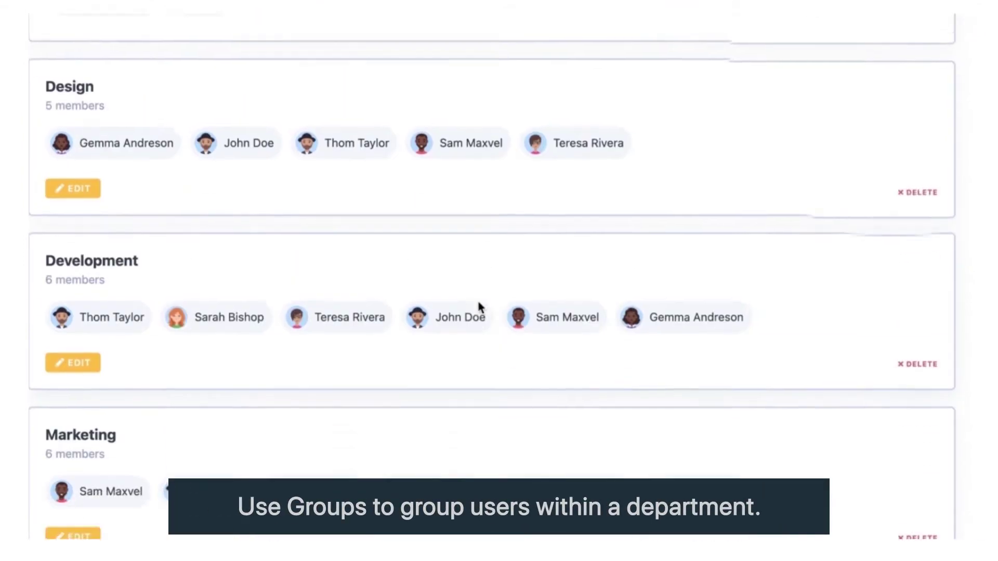
scroll(478, 307, "up", 5)
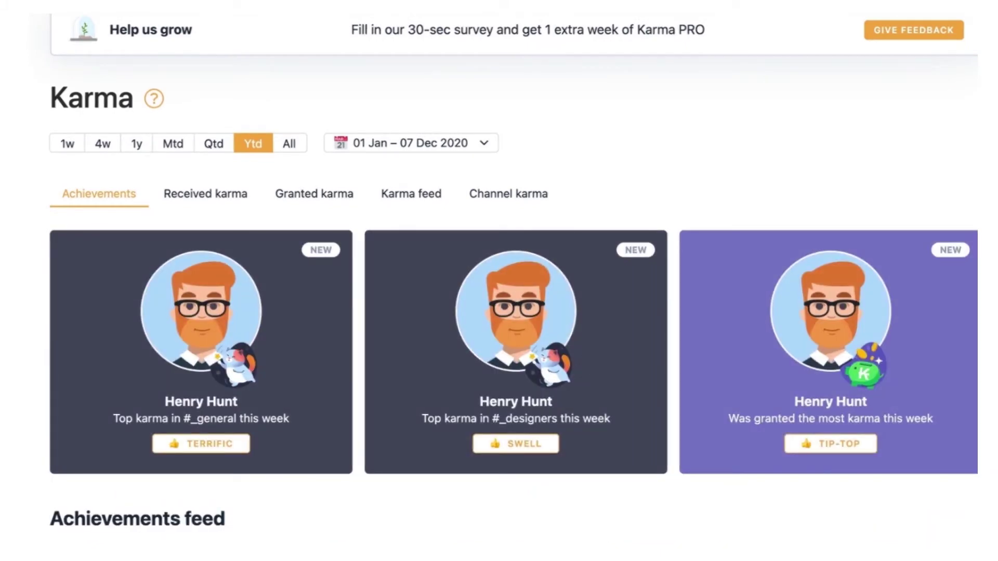
Step: Go to the departments overview and start a new department named Test
left_click(915, 10)
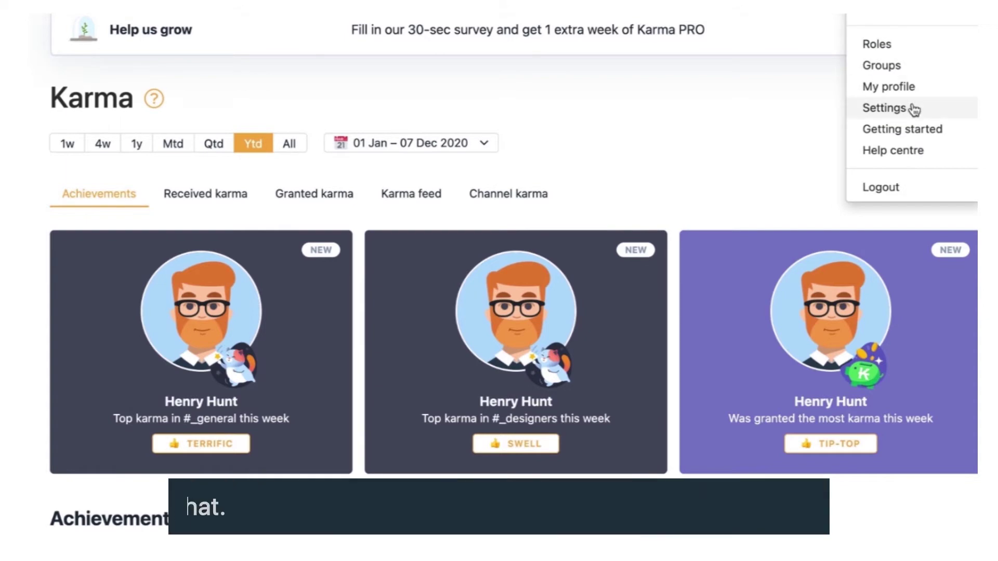
left_click(885, 108)
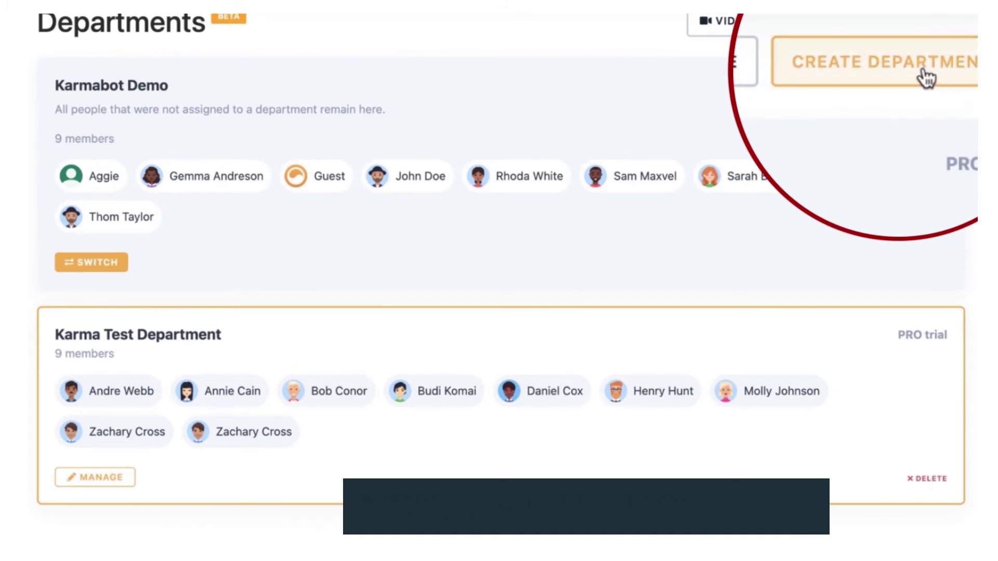
left_click(911, 23)
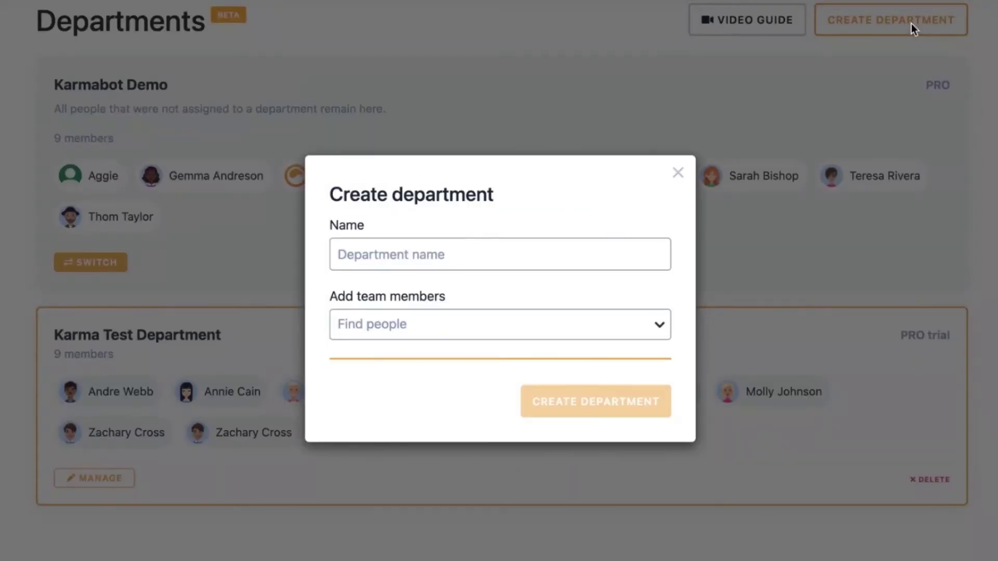
left_click(490, 260)
type("Test")
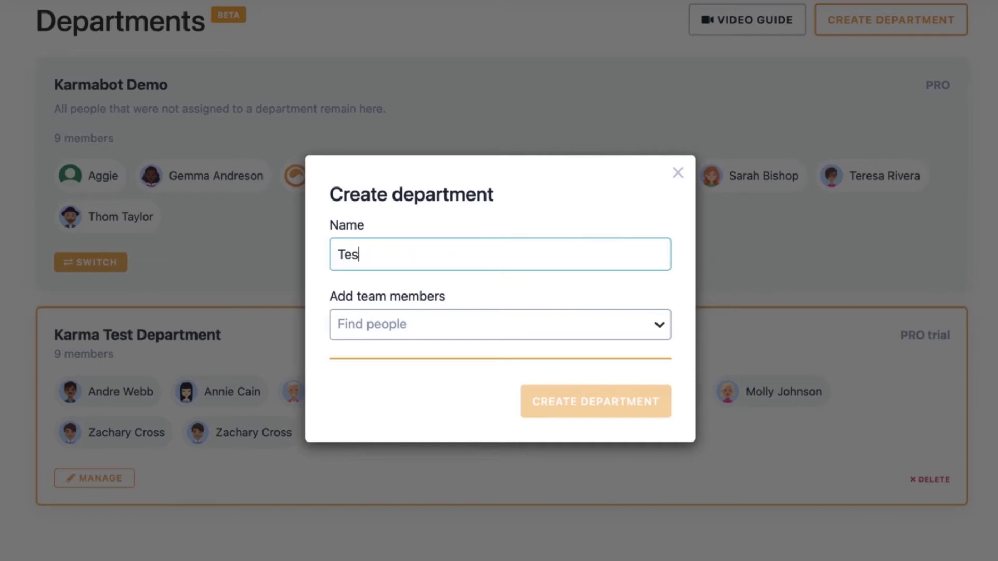
Step: Add everyone from the _general channel as team members and create the Test department
left_click(380, 331)
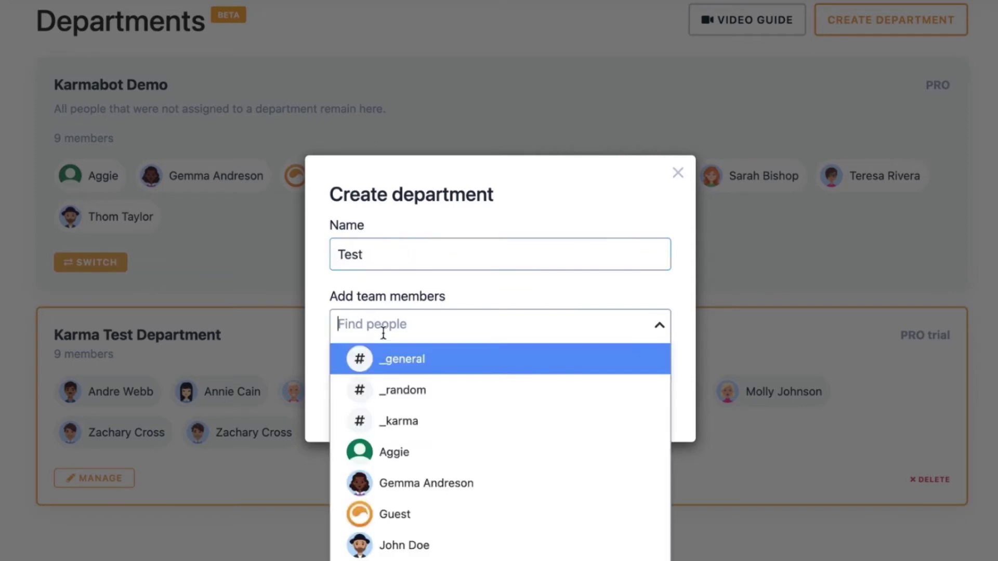
scroll(451, 441, "down", 2)
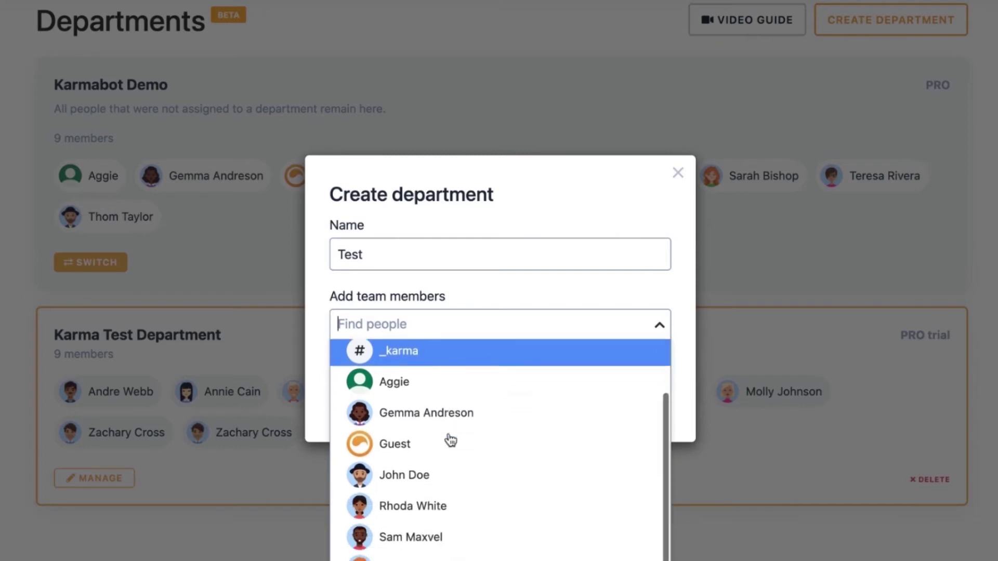
scroll(450, 440, "up", 2)
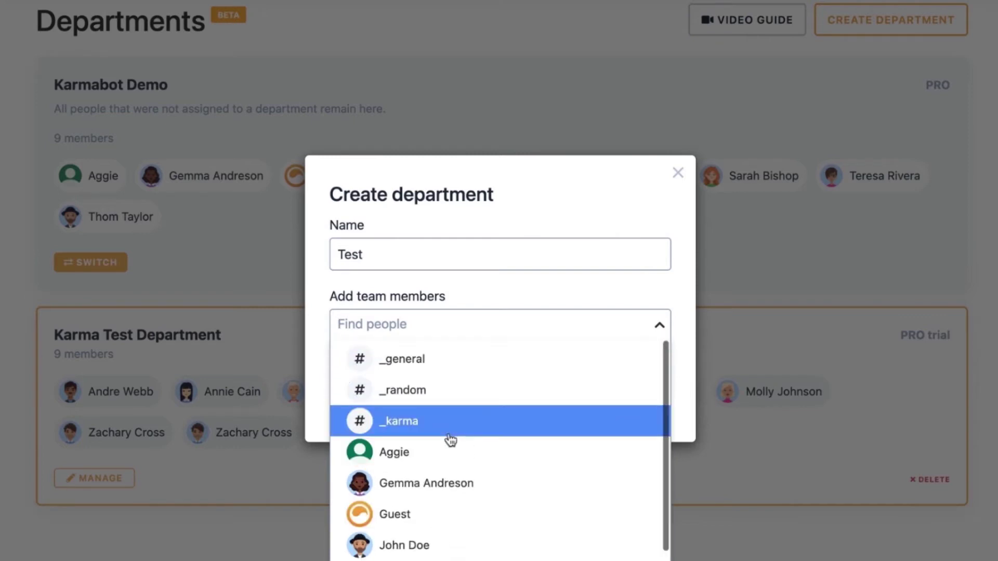
left_click(395, 365)
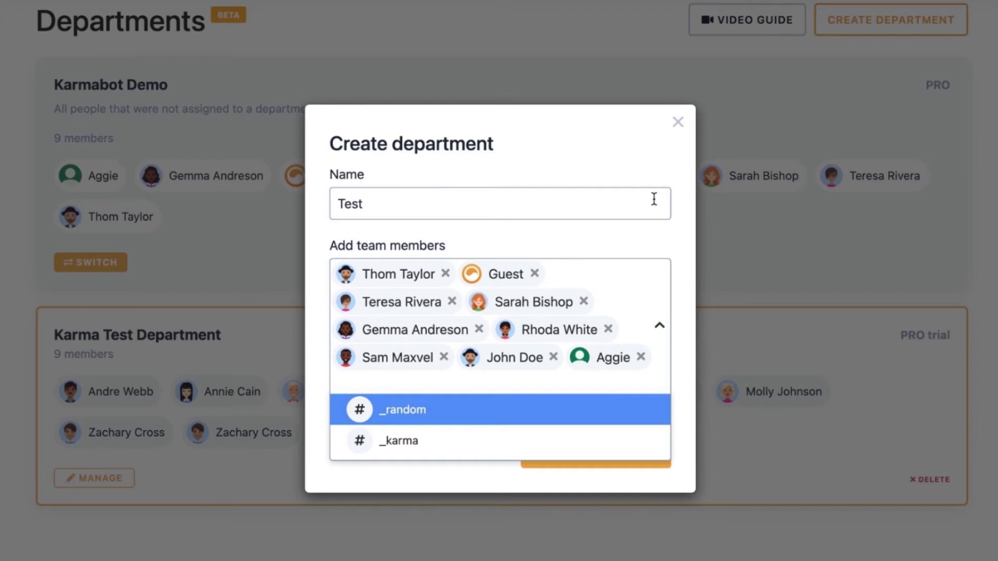
left_click(585, 484)
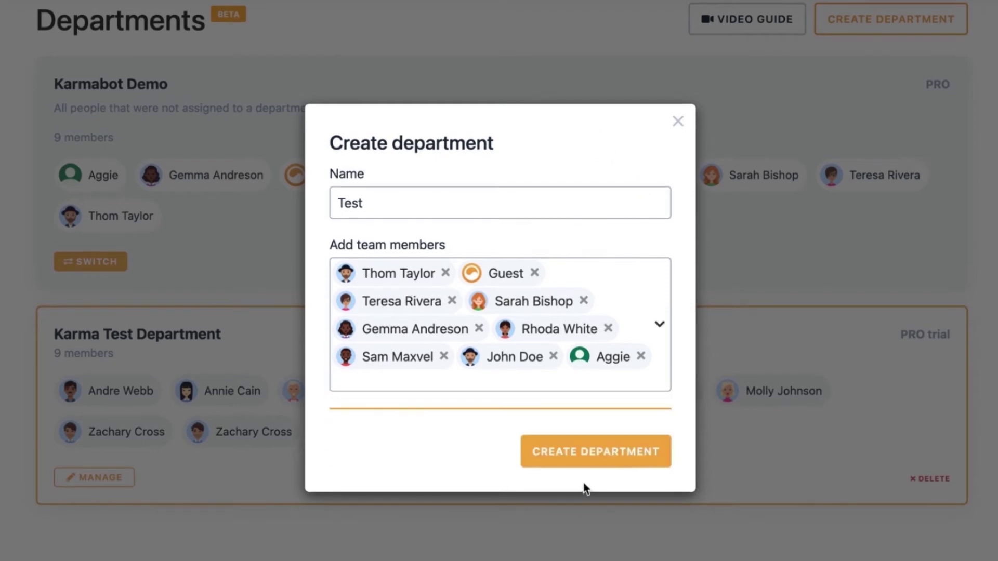
left_click(584, 462)
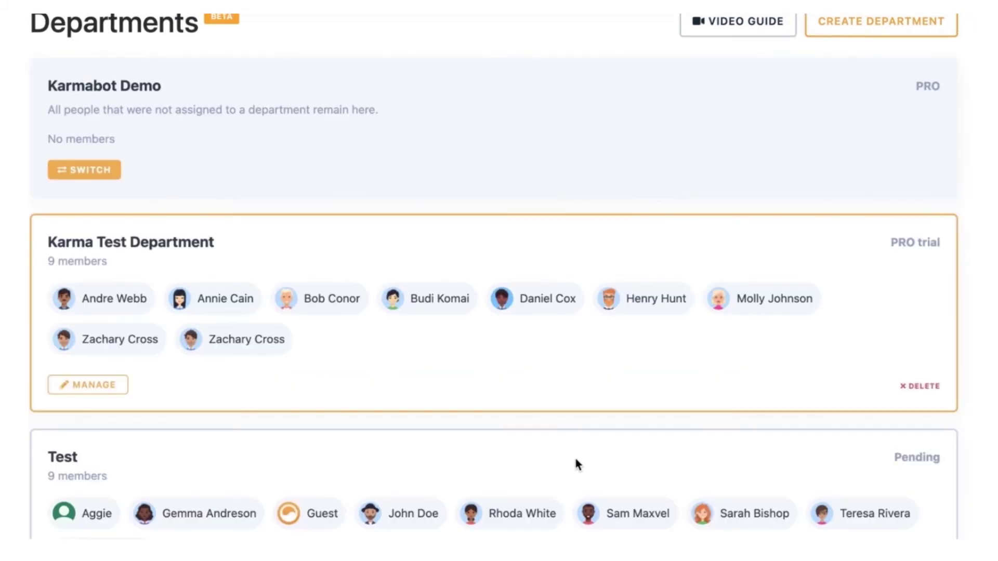
Step: Switch the workspace to the newly created Test department
scroll(575, 457, "down", 4)
scroll(575, 460, "up", 3)
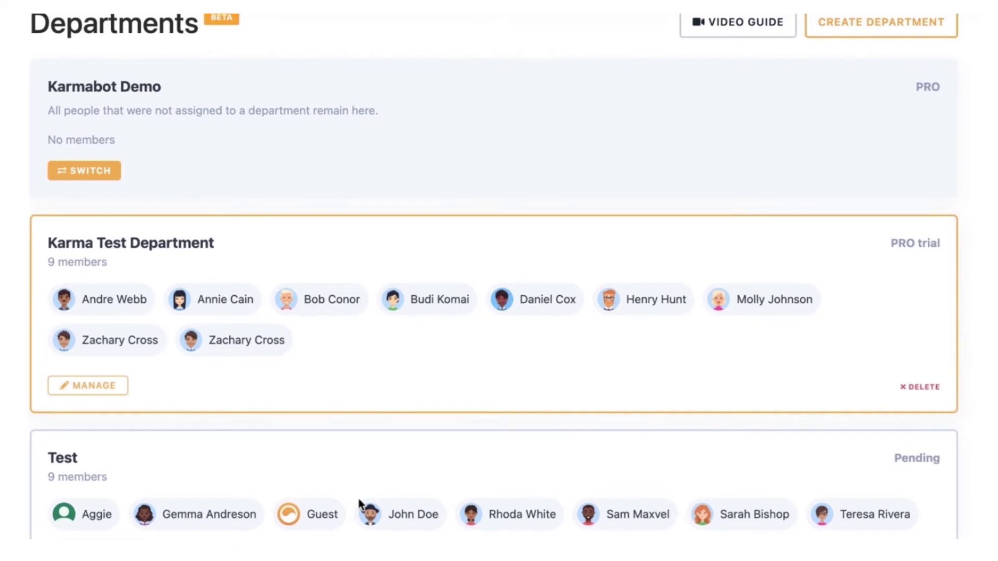
scroll(367, 474, "down", 1)
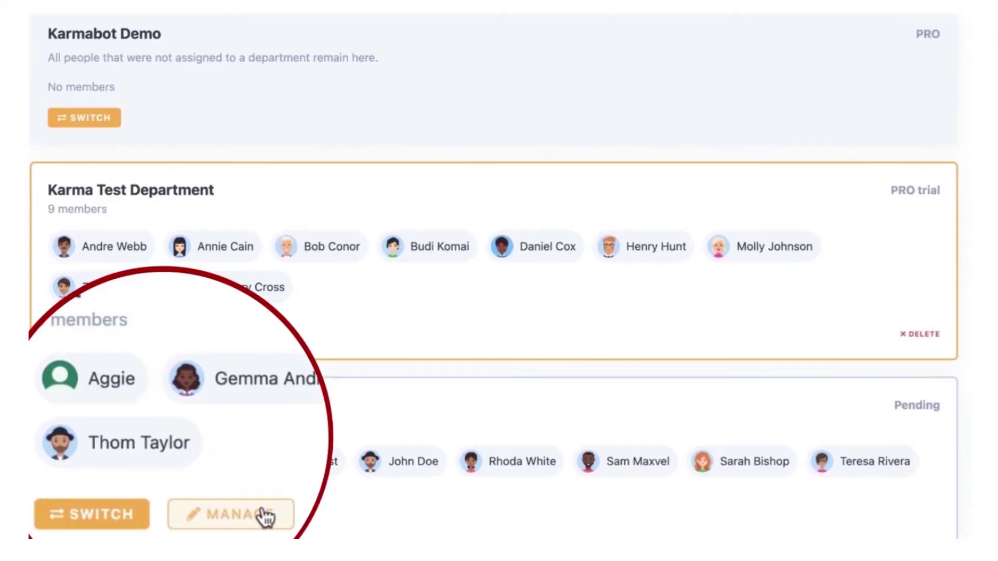
left_click(109, 523)
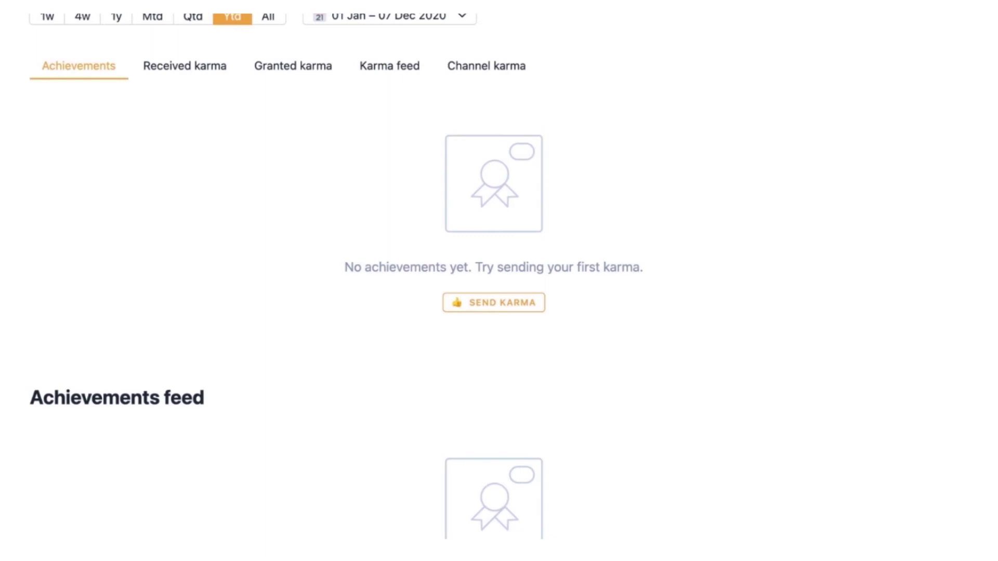
Step: Return to the departments overview and delete the Test department, including all its data
scroll(499, 280, "up", 2)
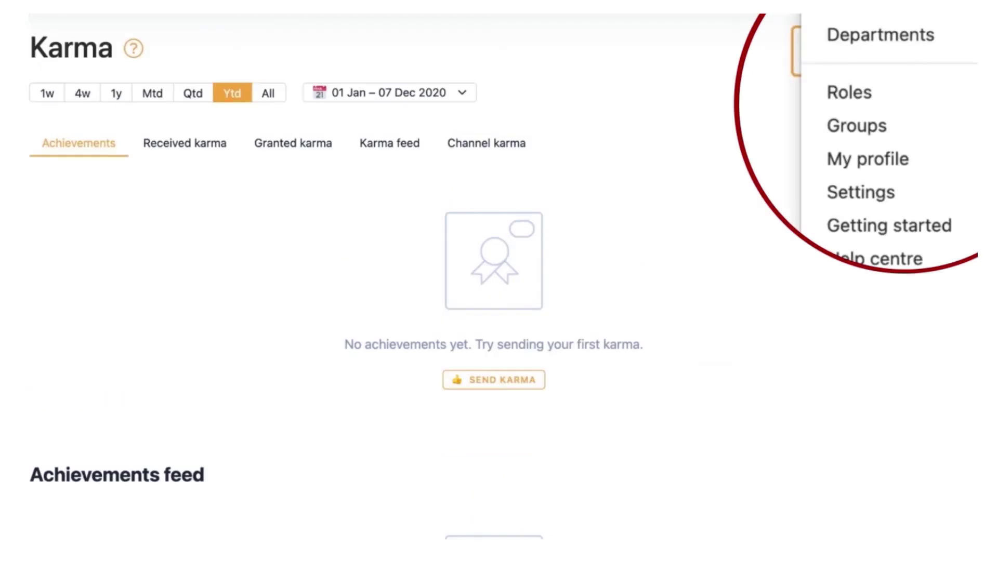
left_click(951, 37)
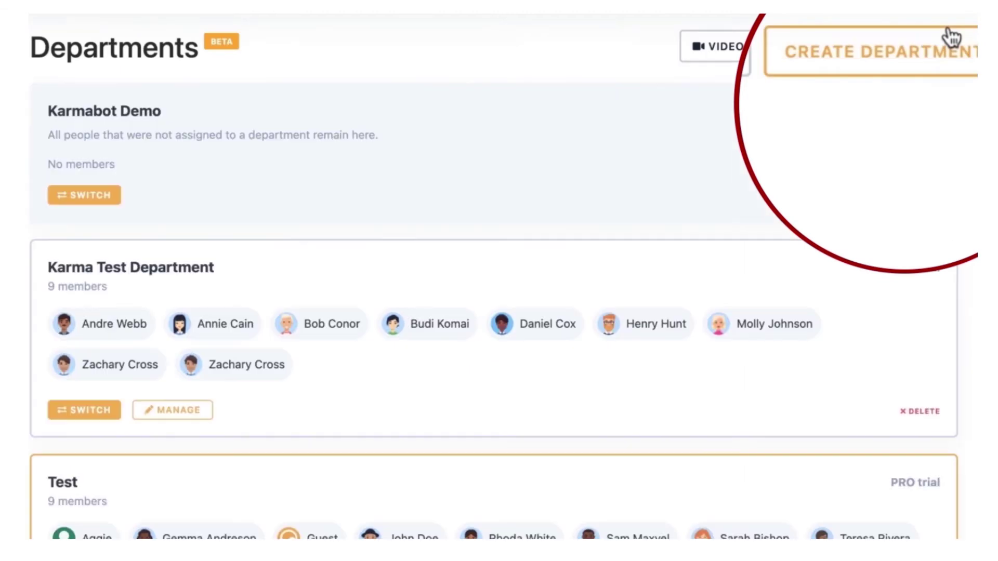
scroll(684, 372, "down", 3)
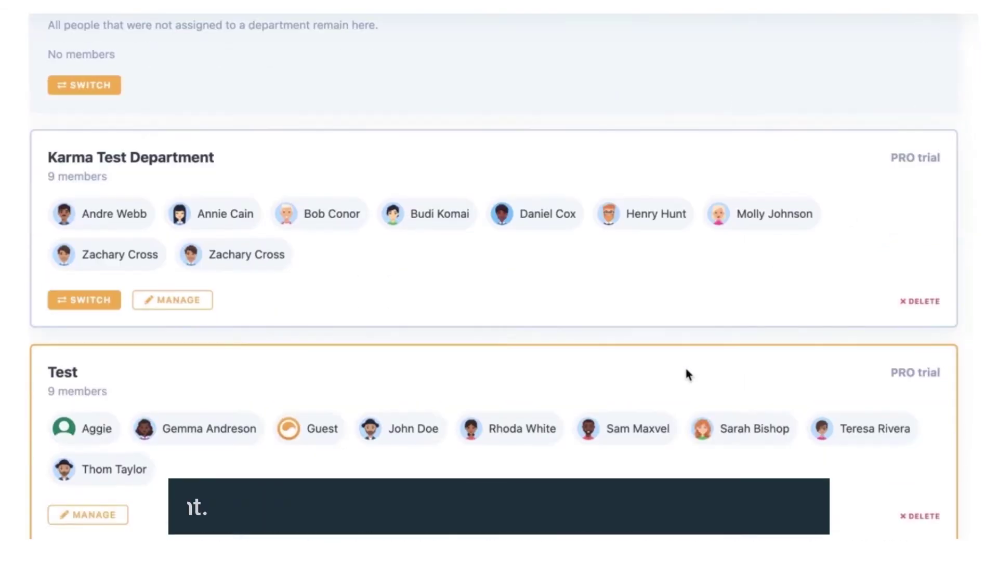
scroll(687, 374, "up", 3)
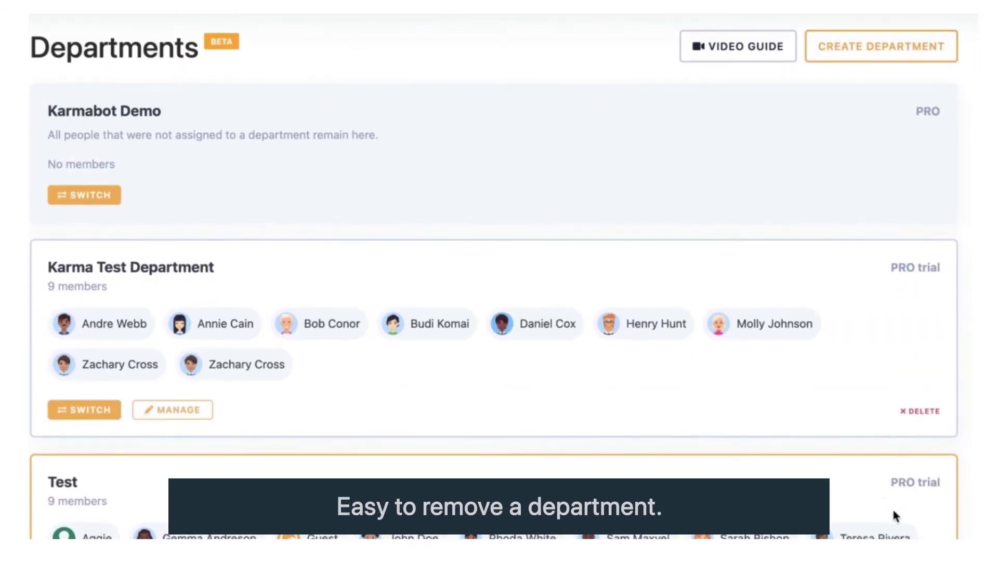
scroll(930, 525, "down", 2)
left_click(928, 543)
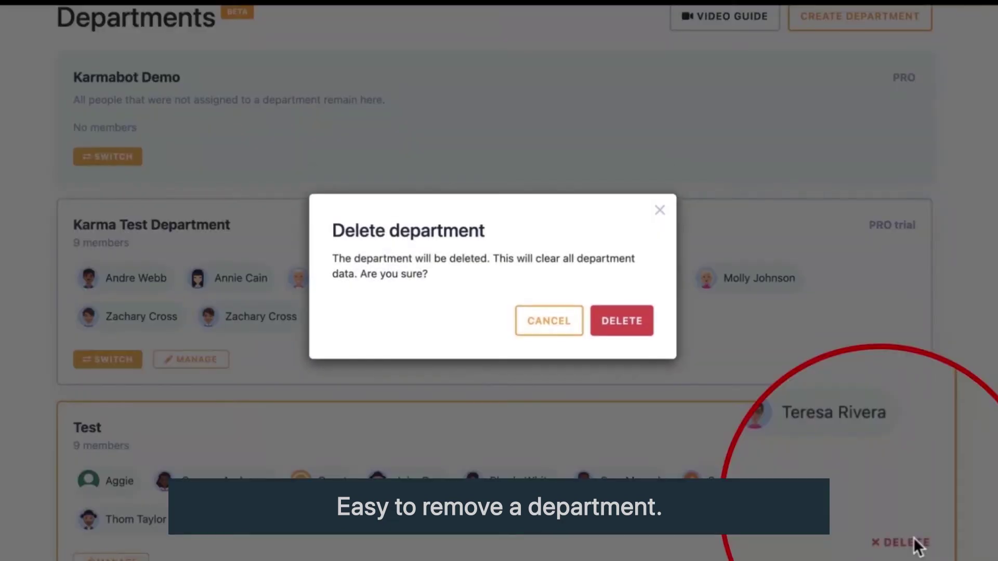
left_click(592, 322)
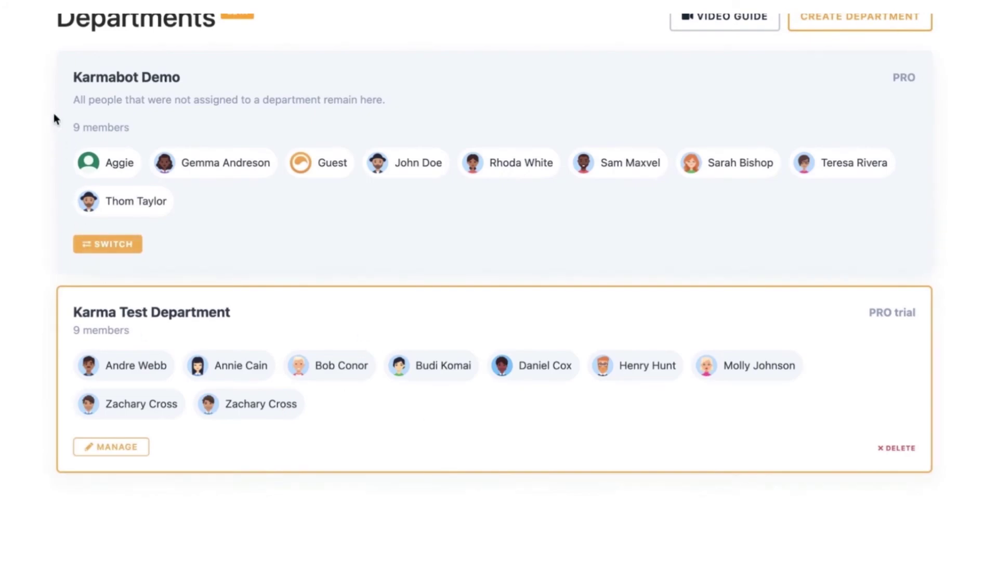
Step: Open the user settings of the first person on the Roles page and choose the User role
scroll(54, 119, "up", 2)
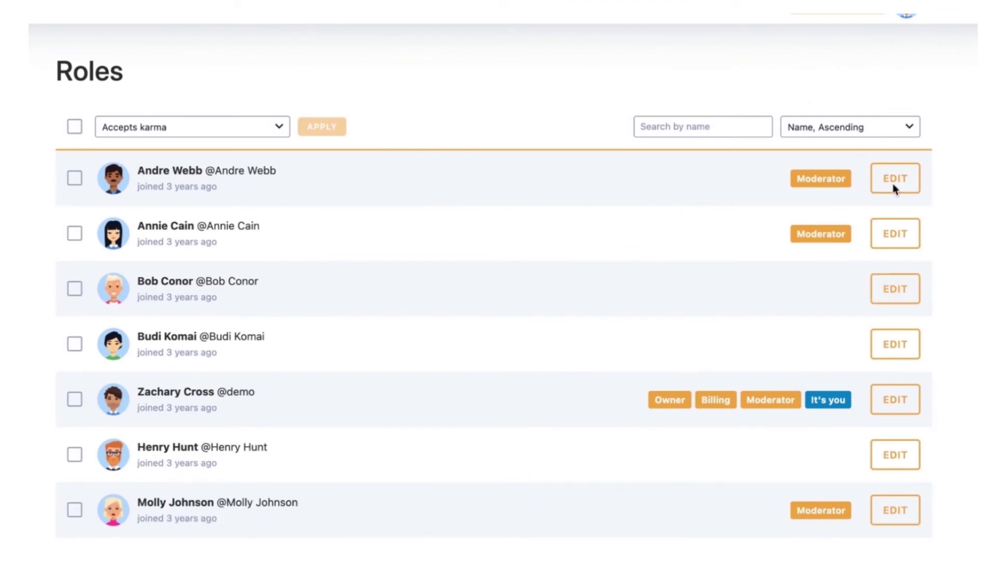
left_click(893, 182)
left_click(576, 257)
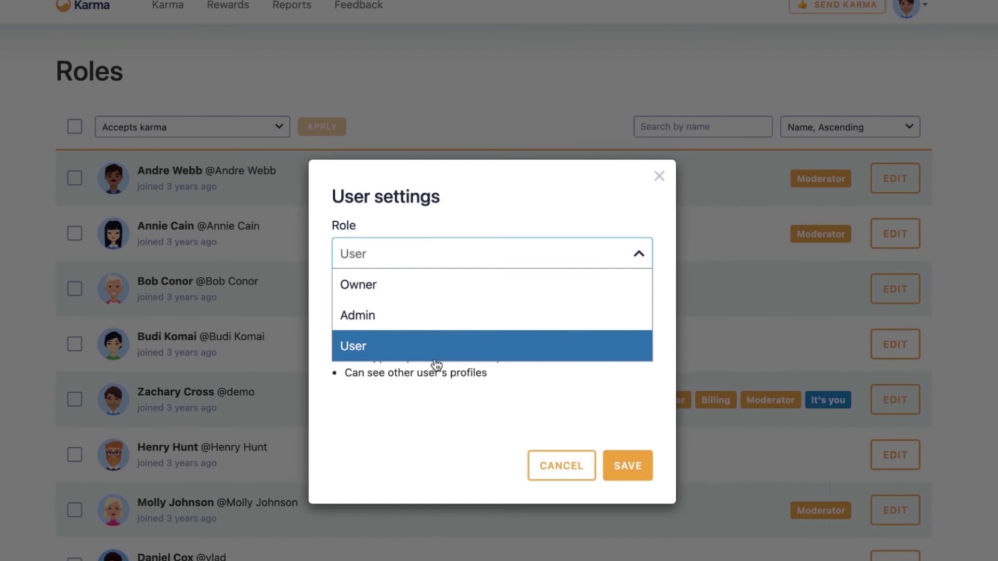
left_click(435, 359)
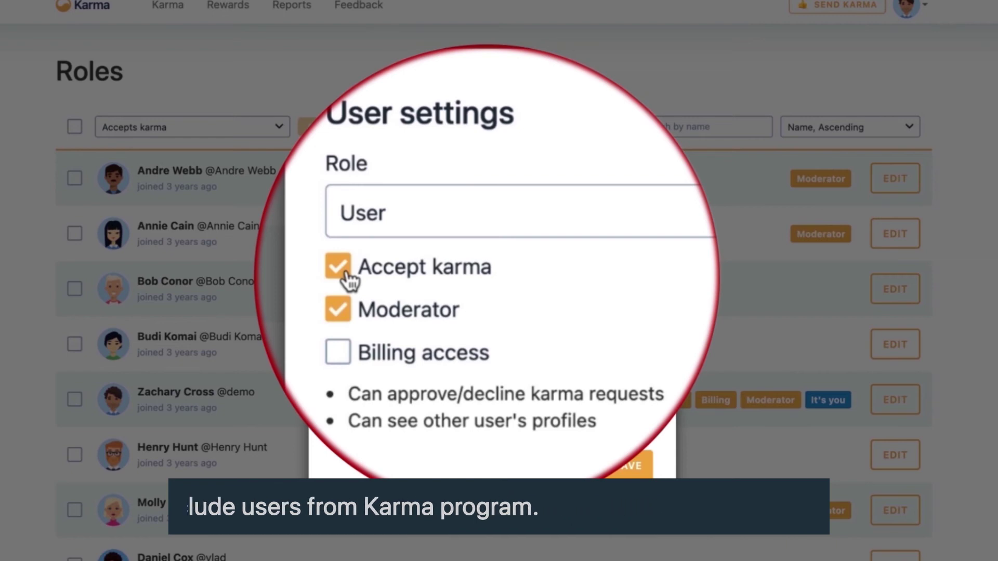
Step: Try switching Accept karma off and Billing access on for this person, then restore both options
left_click(346, 274)
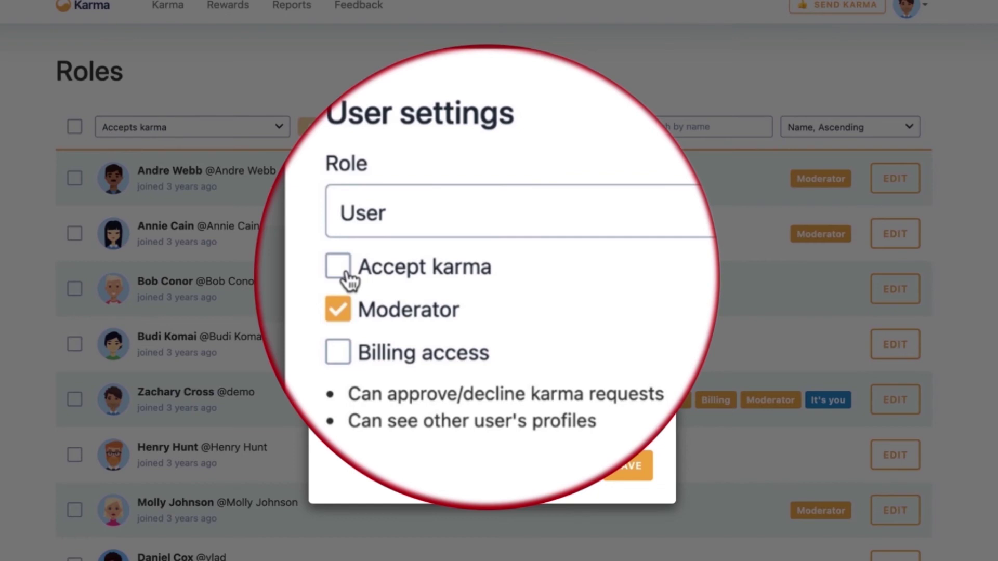
left_click(346, 275)
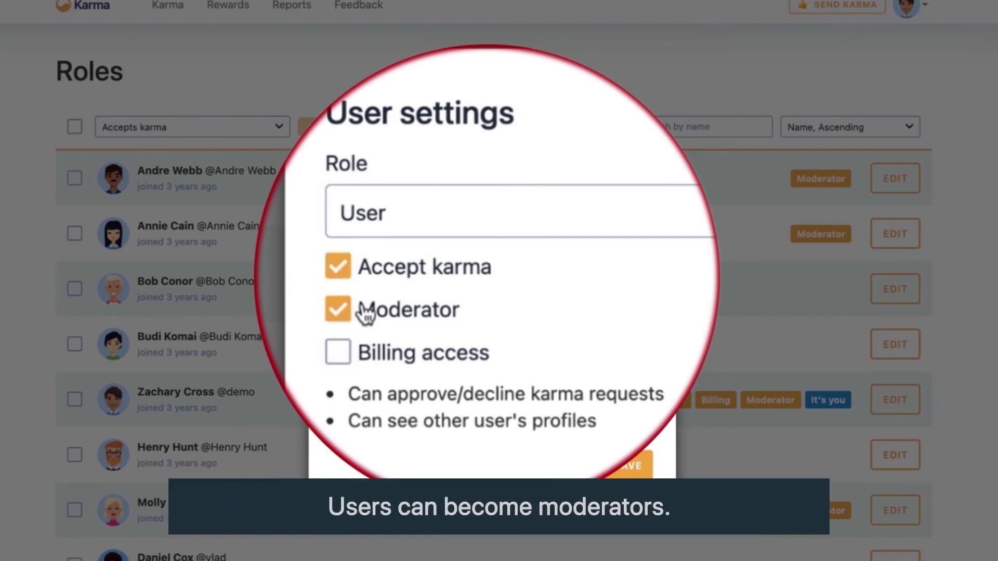
left_click(340, 356)
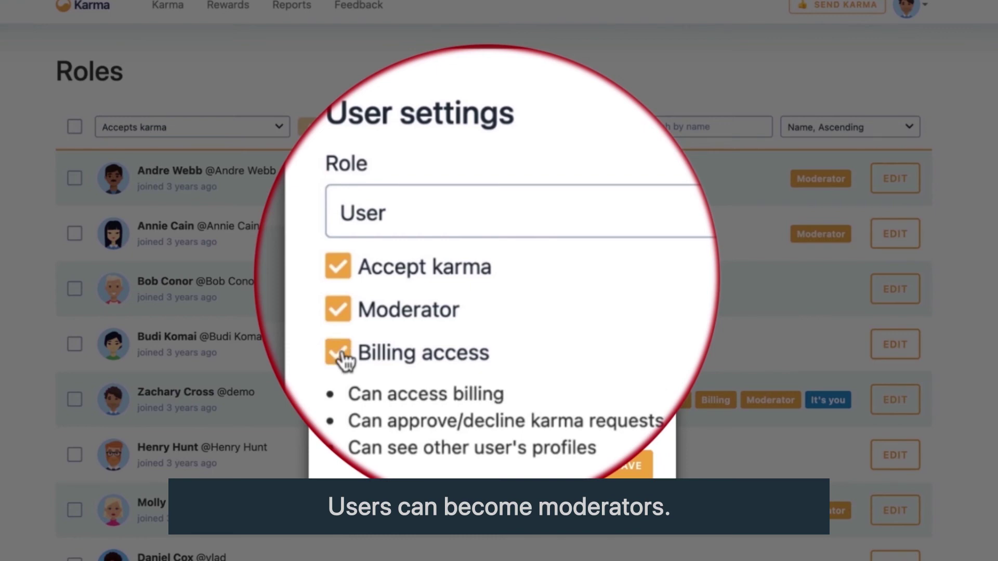
left_click(340, 334)
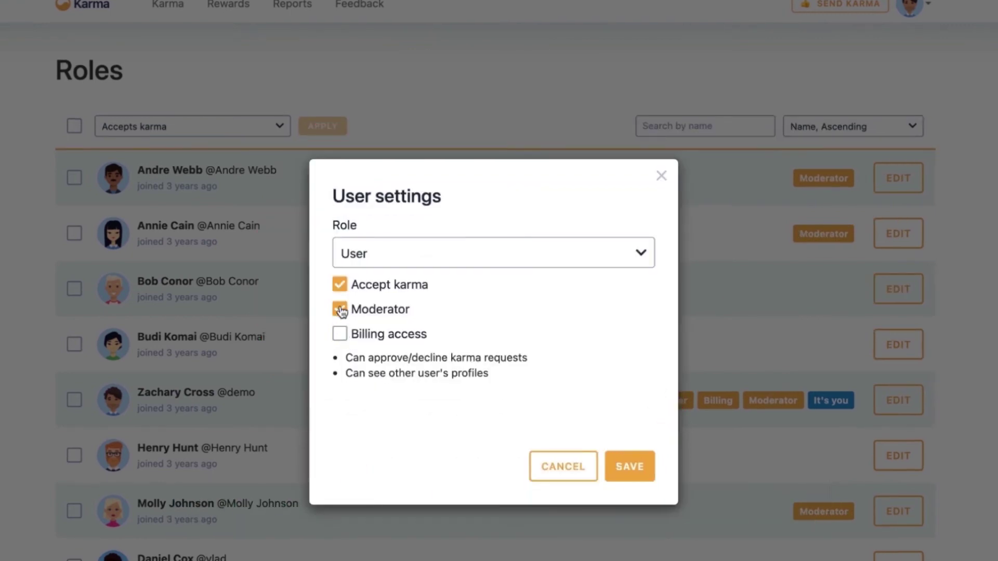
Step: Set this person's role to Admin and save the user settings
left_click(454, 259)
left_click(402, 309)
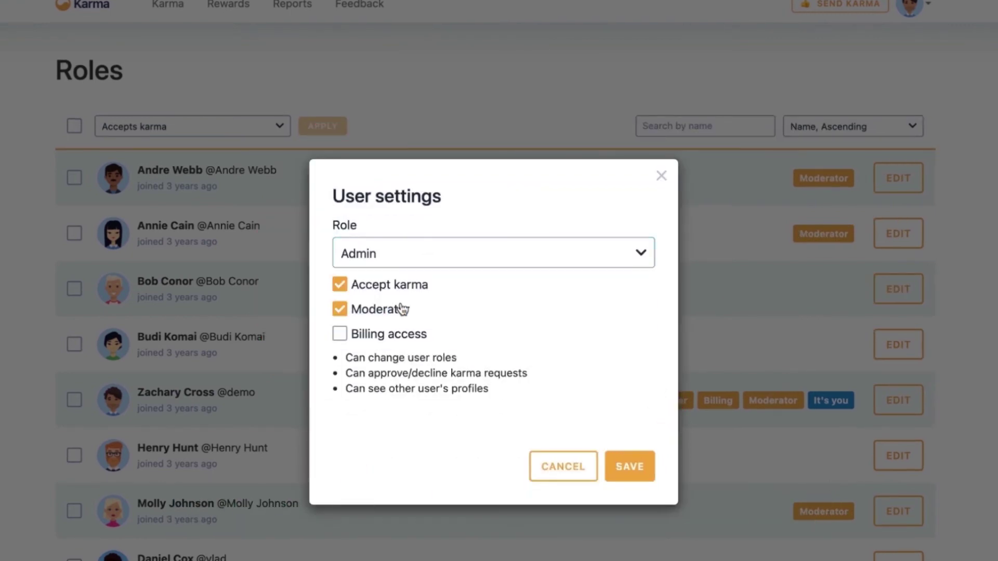
left_click(632, 465)
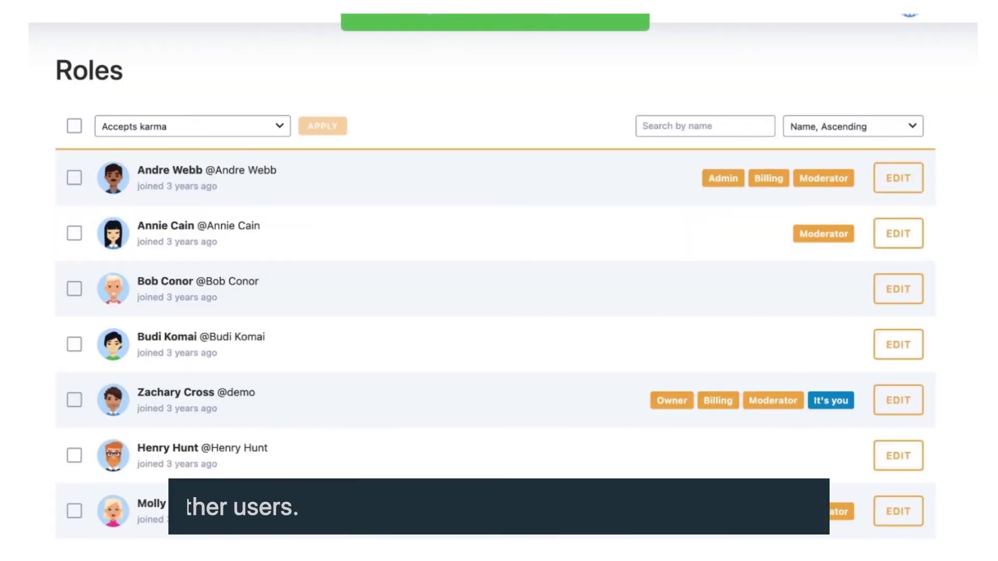
Step: Go back to the departments overview and compare the subscription plans of Karma Test Department and Karmabot Demo
left_click(909, 12)
left_click(912, 60)
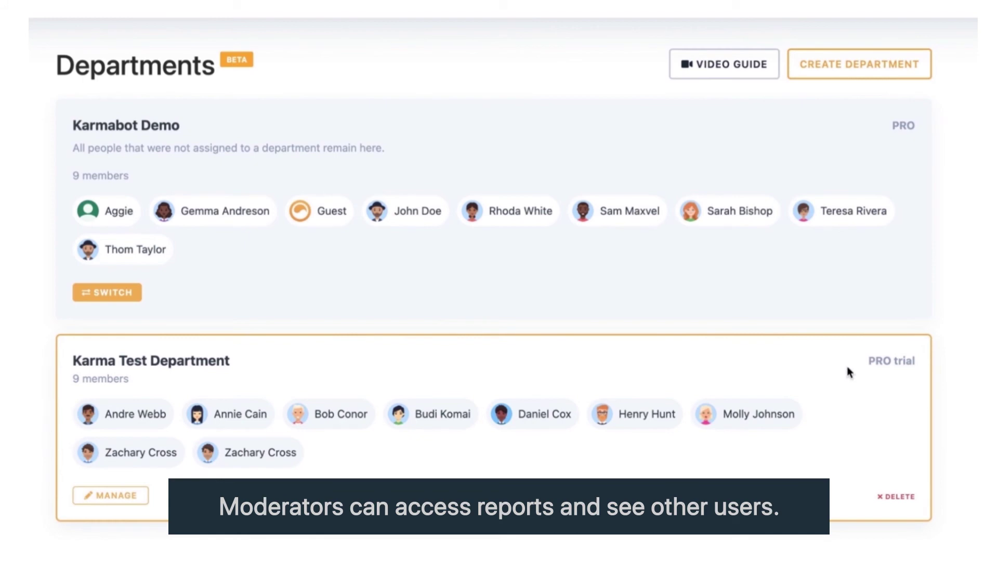
left_click_drag(867, 362, 917, 368)
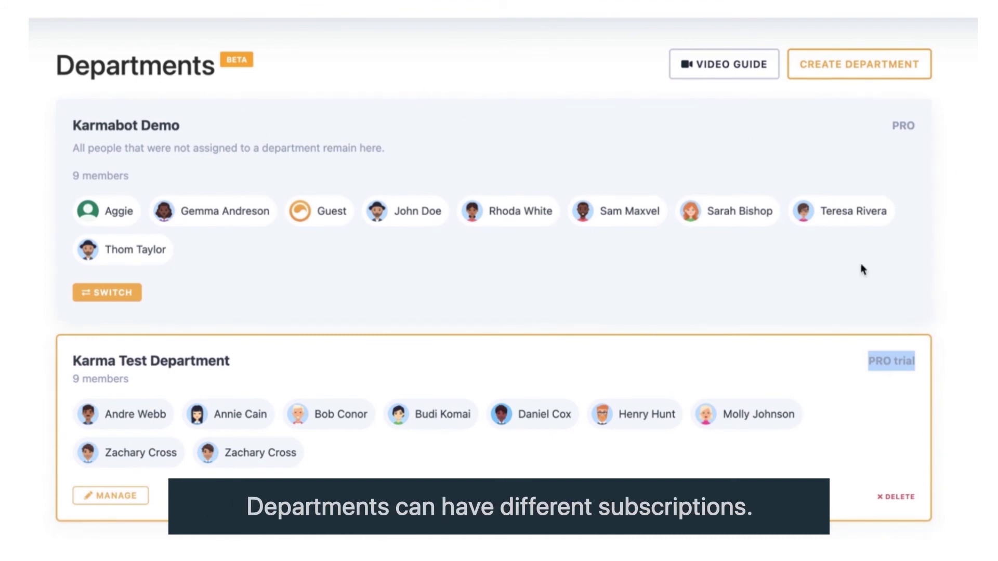
left_click_drag(890, 126, 929, 130)
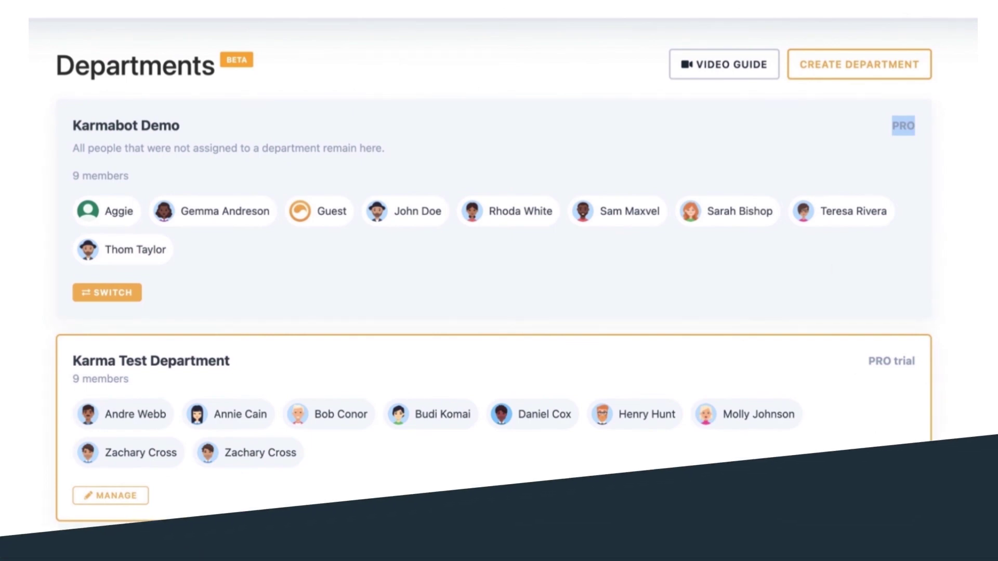
scroll(879, 456, "down", 2)
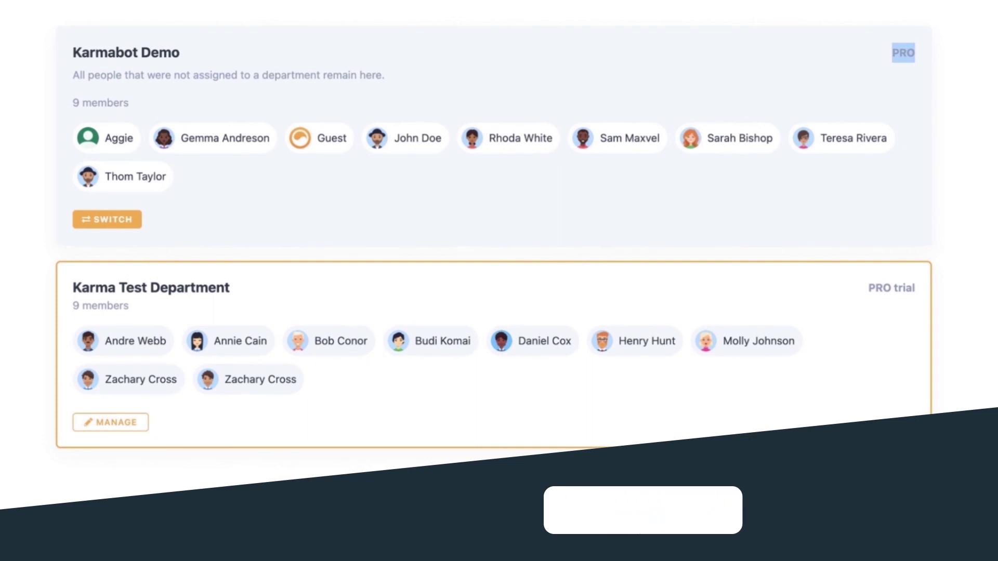